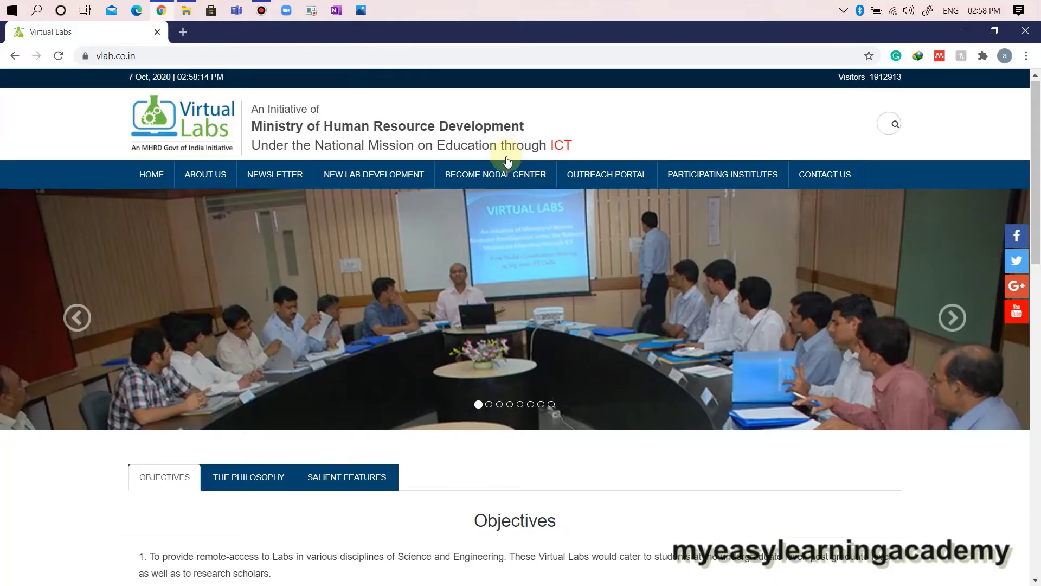
{"action": "scroll", "coordinate": [506, 157], "scroll_direction": "down", "scroll_amount": 3}
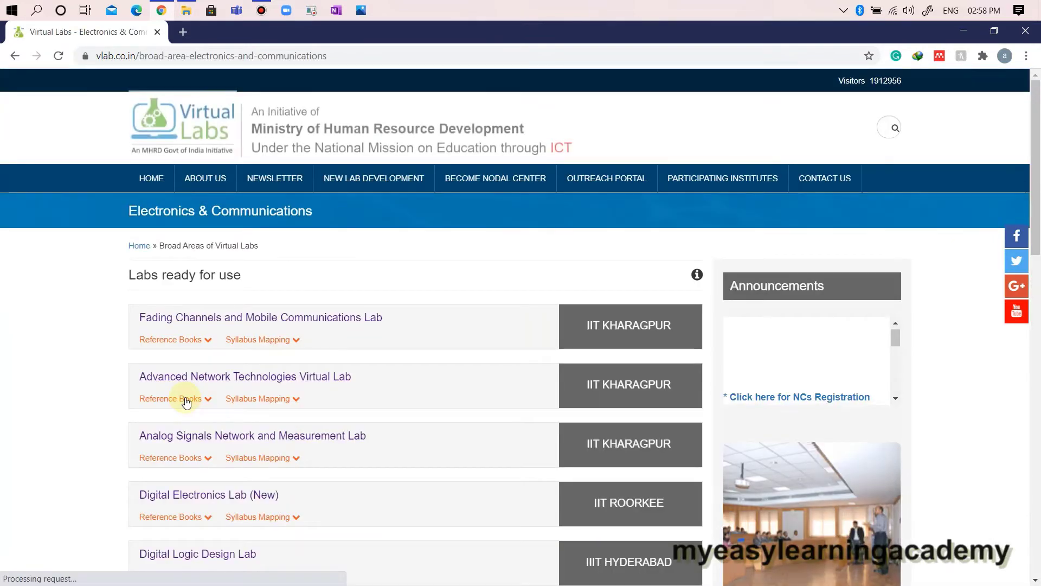
Scroll down the Electronics & Communications page to the Labs ready for use list
{"action": "scroll", "coordinate": [186, 401], "scroll_direction": "down", "scroll_amount": 3}
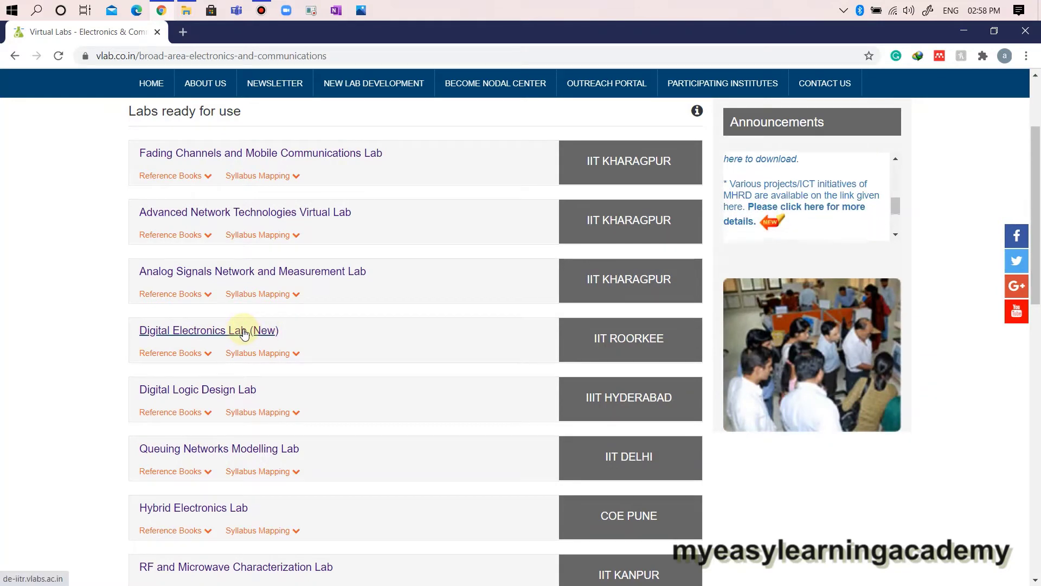
Open Digital Electronics Lab (New) and browse its Objective, Experiments, Target Audience and Course Alignment pages
{"action": "left_click", "coordinate": [243, 330]}
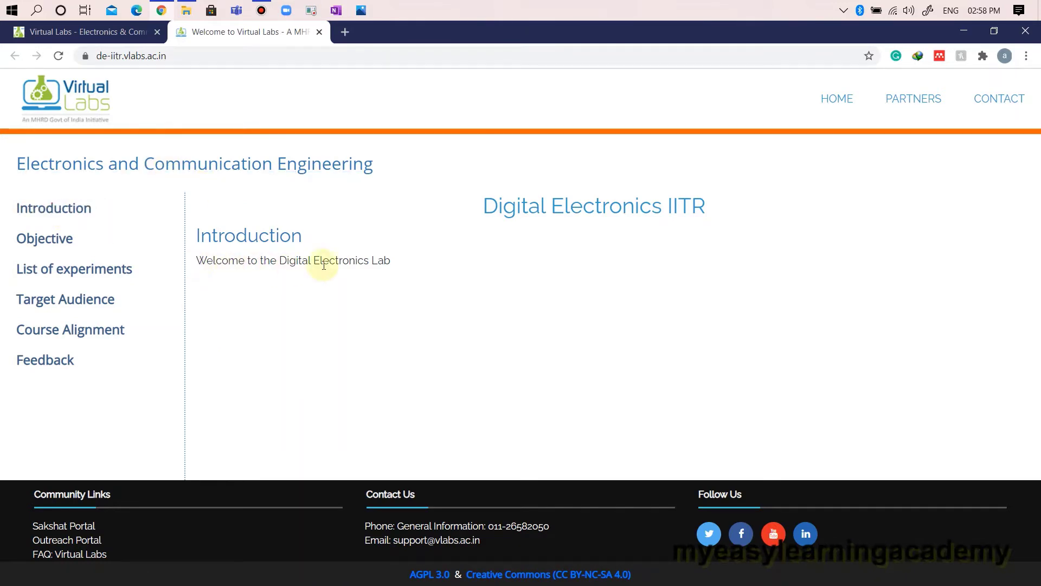
{"action": "left_click", "coordinate": [48, 239]}
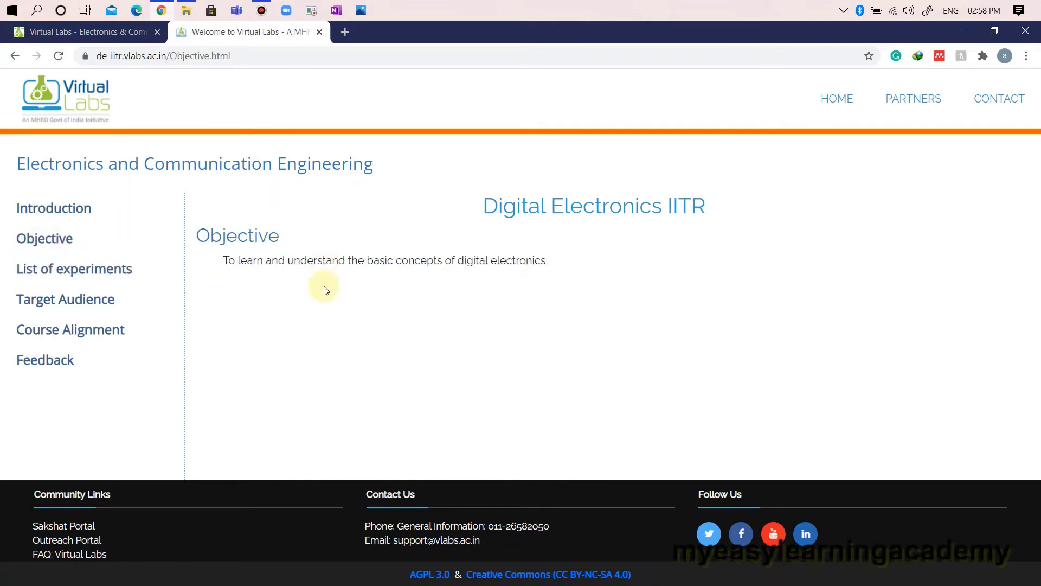
{"action": "left_click", "coordinate": [51, 277]}
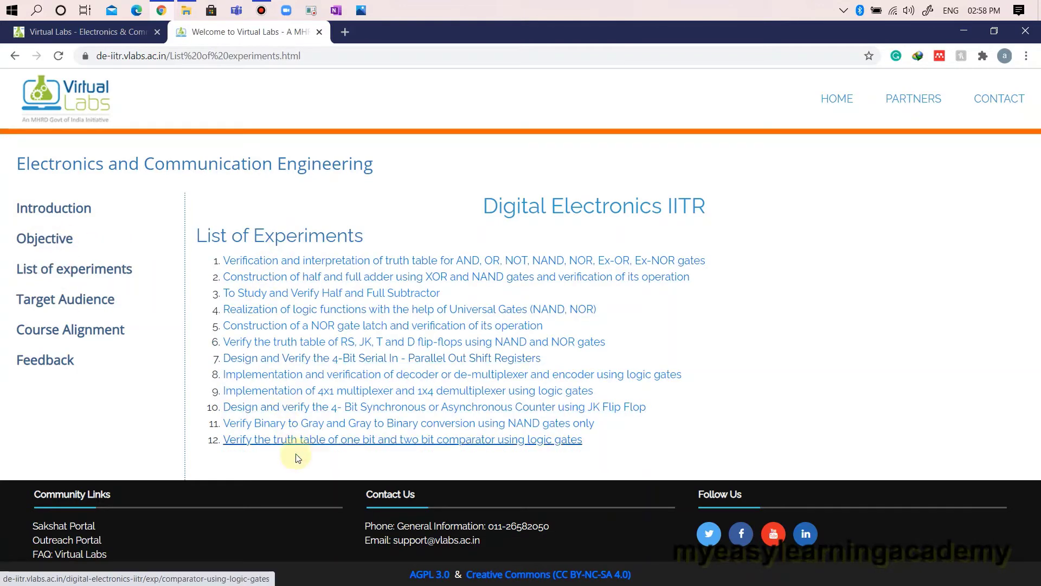
{"action": "left_click", "coordinate": [74, 300]}
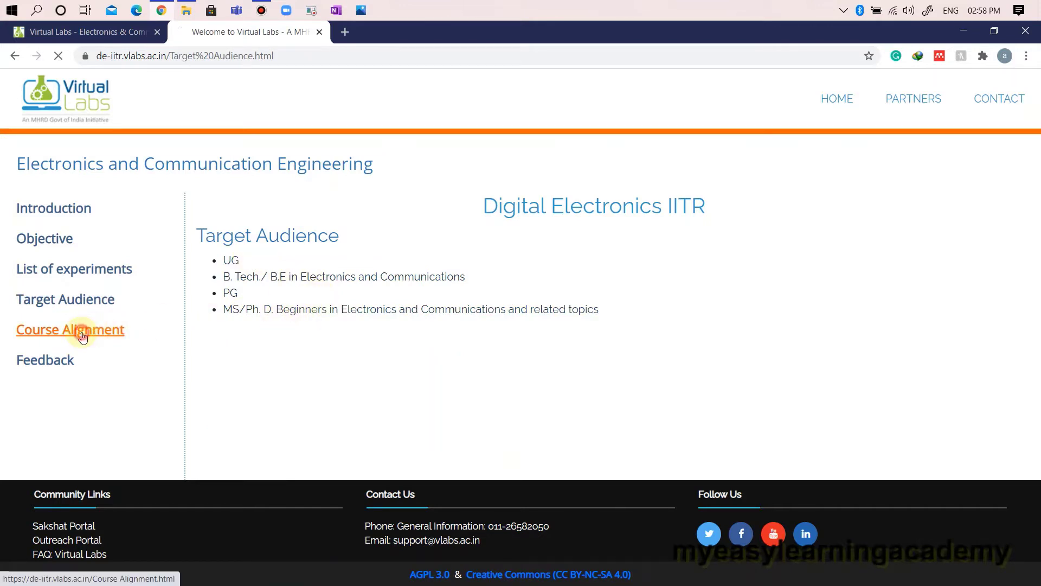
{"action": "left_click", "coordinate": [77, 330]}
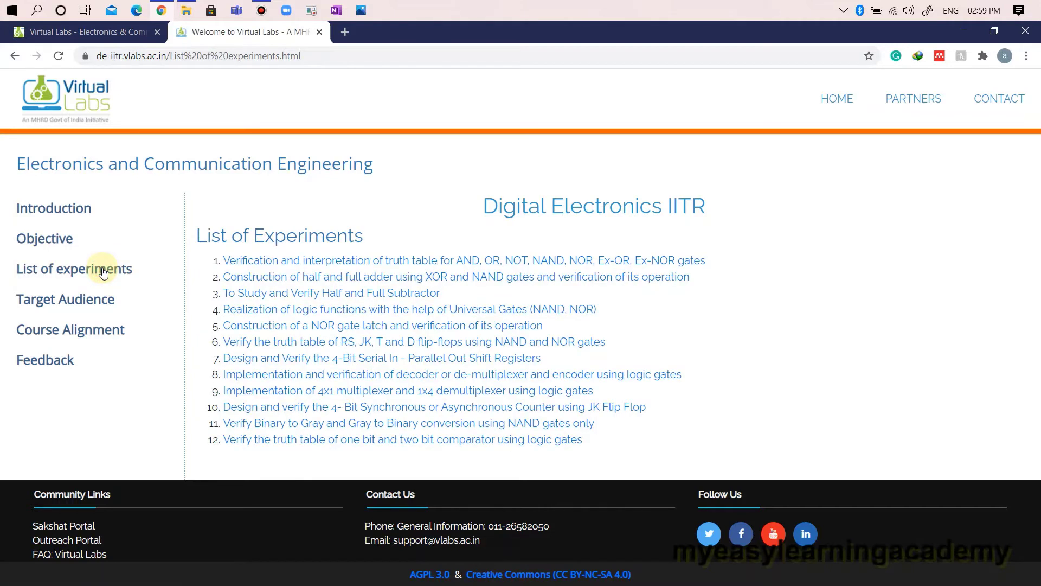
Open experiment 1, the logic gate truth-table experiment, and scroll through its Theory explanations
{"action": "left_click", "coordinate": [352, 262]}
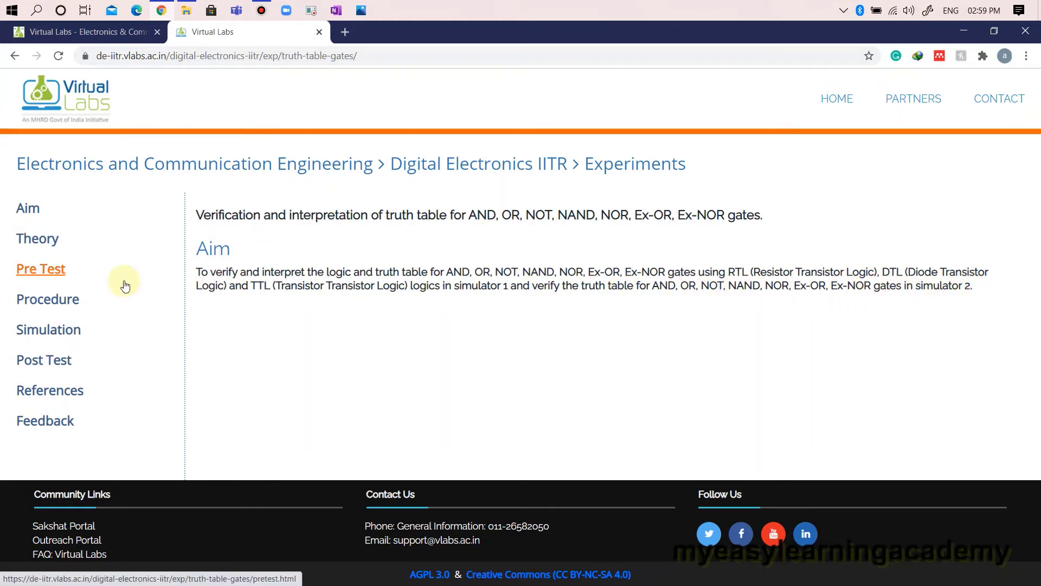
{"action": "left_click", "coordinate": [44, 241]}
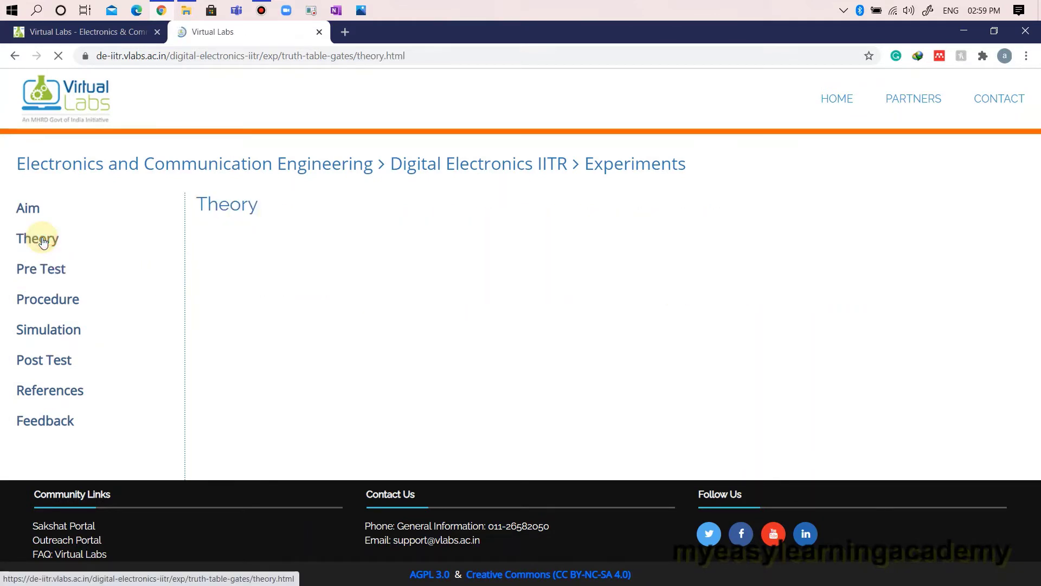
{"action": "scroll", "coordinate": [288, 215], "scroll_direction": "down", "scroll_amount": 1}
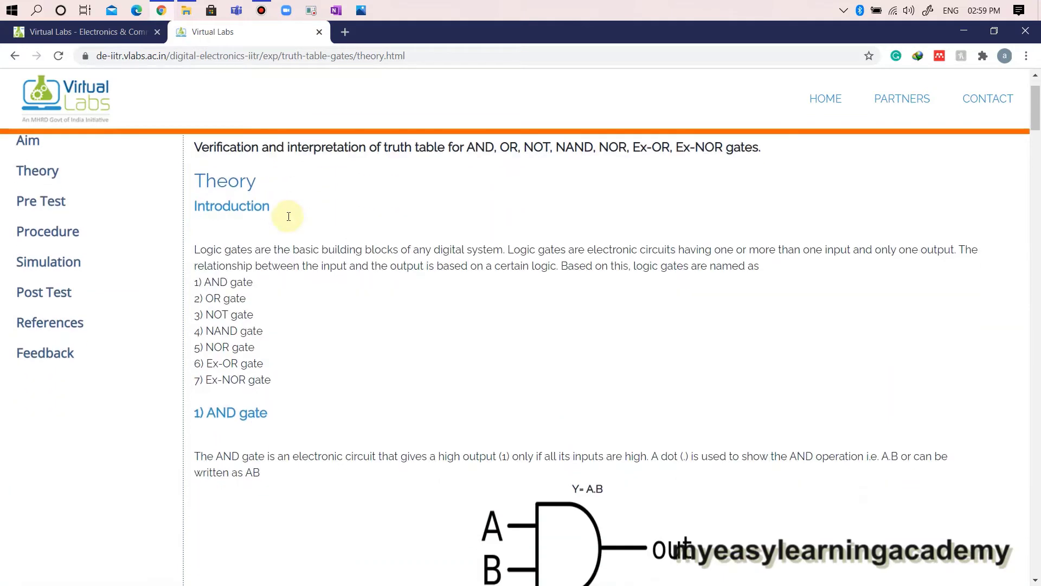
{"action": "scroll", "coordinate": [327, 342], "scroll_direction": "down", "scroll_amount": 6}
{"action": "scroll", "coordinate": [327, 342], "scroll_direction": "down", "scroll_amount": 10}
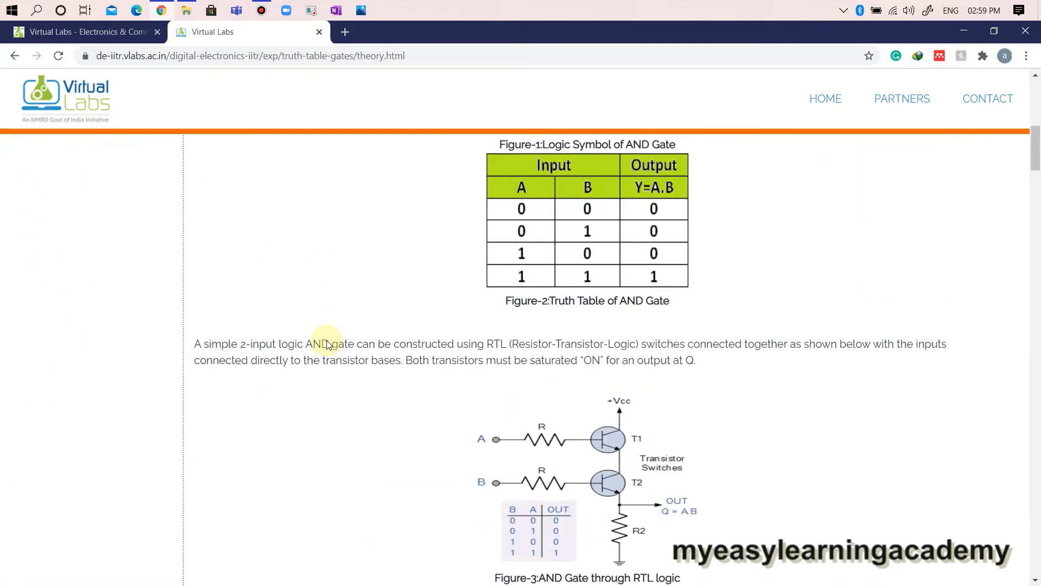
{"action": "scroll", "coordinate": [327, 343], "scroll_direction": "down", "scroll_amount": 12}
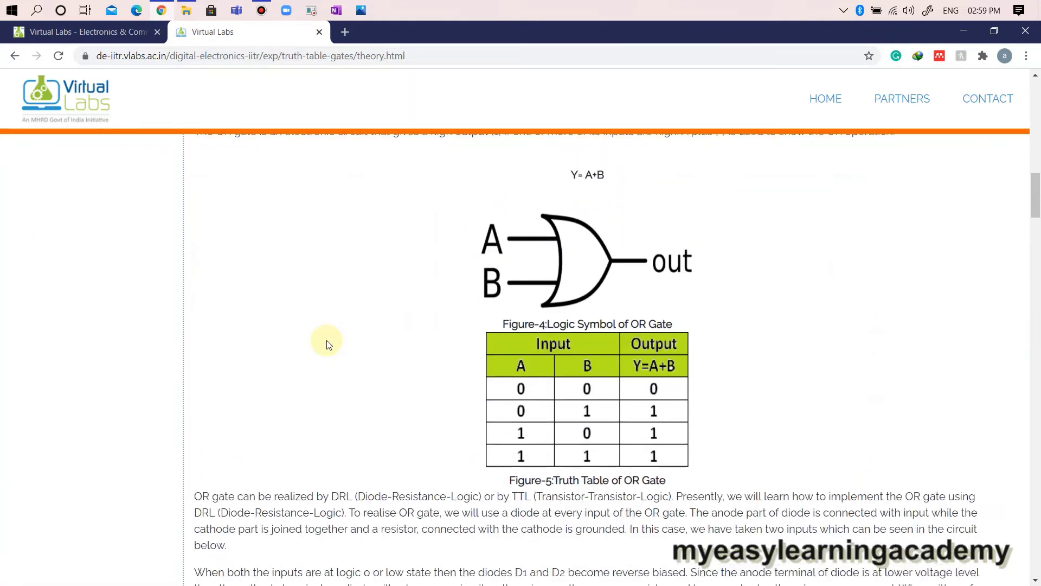
{"action": "scroll", "coordinate": [326, 344], "scroll_direction": "down", "scroll_amount": 15}
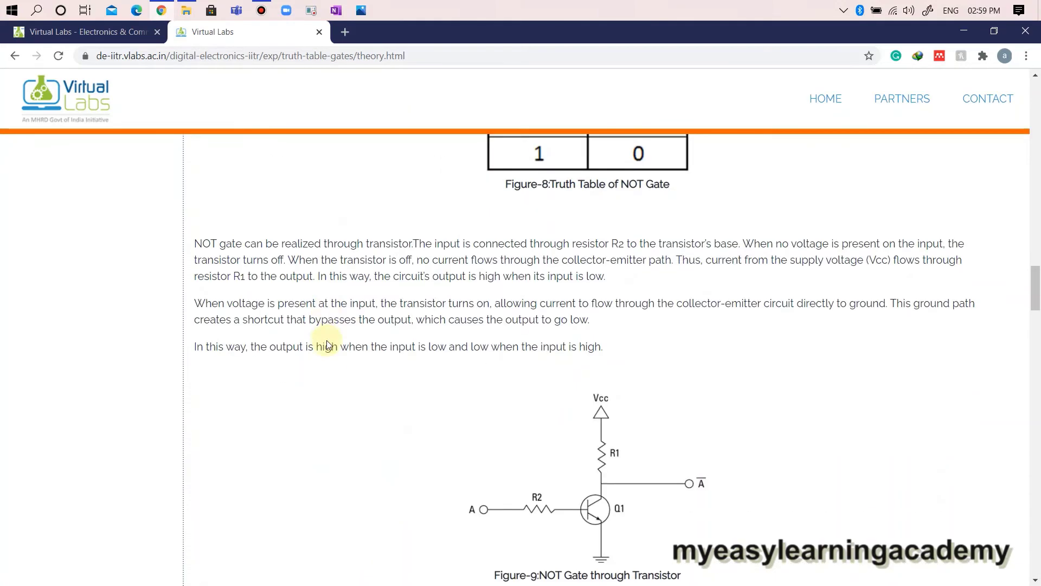
{"action": "scroll", "coordinate": [327, 343], "scroll_direction": "down", "scroll_amount": 5}
{"action": "scroll", "coordinate": [327, 343], "scroll_direction": "up", "scroll_amount": 18}
{"action": "scroll", "coordinate": [327, 343], "scroll_direction": "up", "scroll_amount": 20}
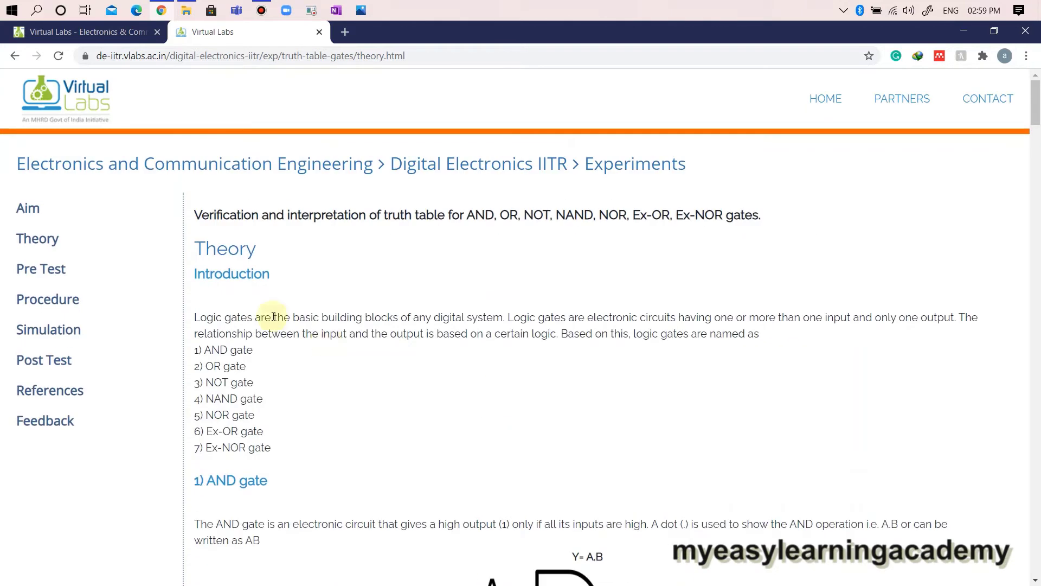
Look over the experiment's pre-test questions
{"action": "left_click", "coordinate": [40, 270]}
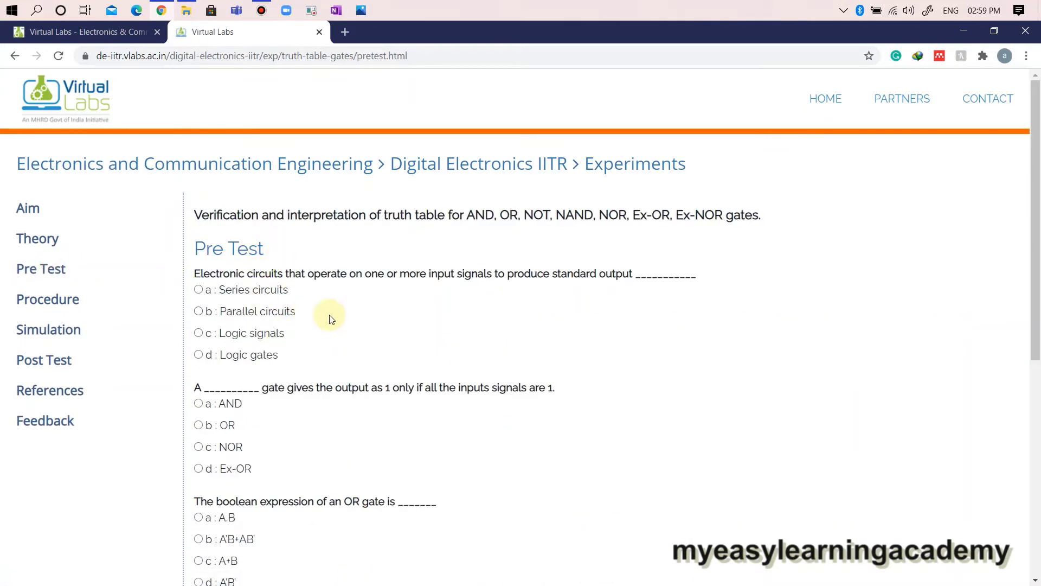
{"action": "scroll", "coordinate": [330, 319], "scroll_direction": "down", "scroll_amount": 1}
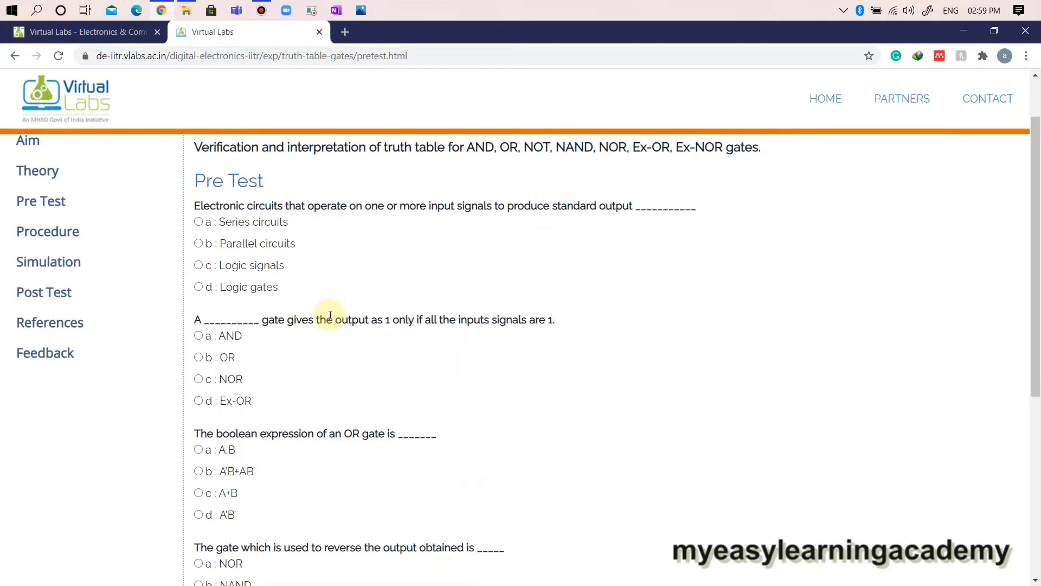
{"action": "scroll", "coordinate": [331, 315], "scroll_direction": "down", "scroll_amount": 5}
{"action": "scroll", "coordinate": [330, 315], "scroll_direction": "up", "scroll_amount": 5}
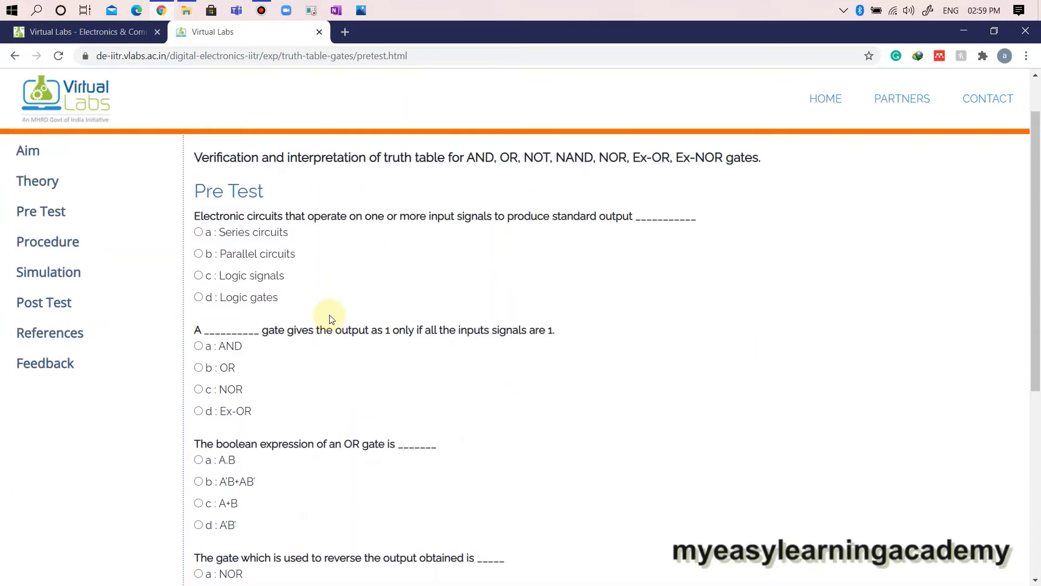
Read through the experiment's Procedure steps
{"action": "left_click", "coordinate": [38, 241]}
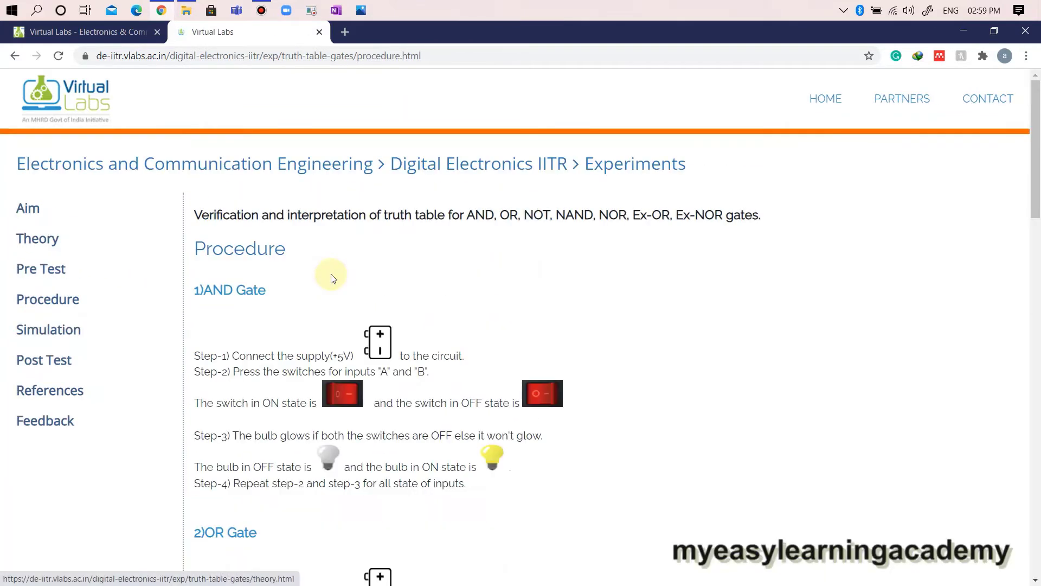
{"action": "scroll", "coordinate": [333, 278], "scroll_direction": "down", "scroll_amount": 1}
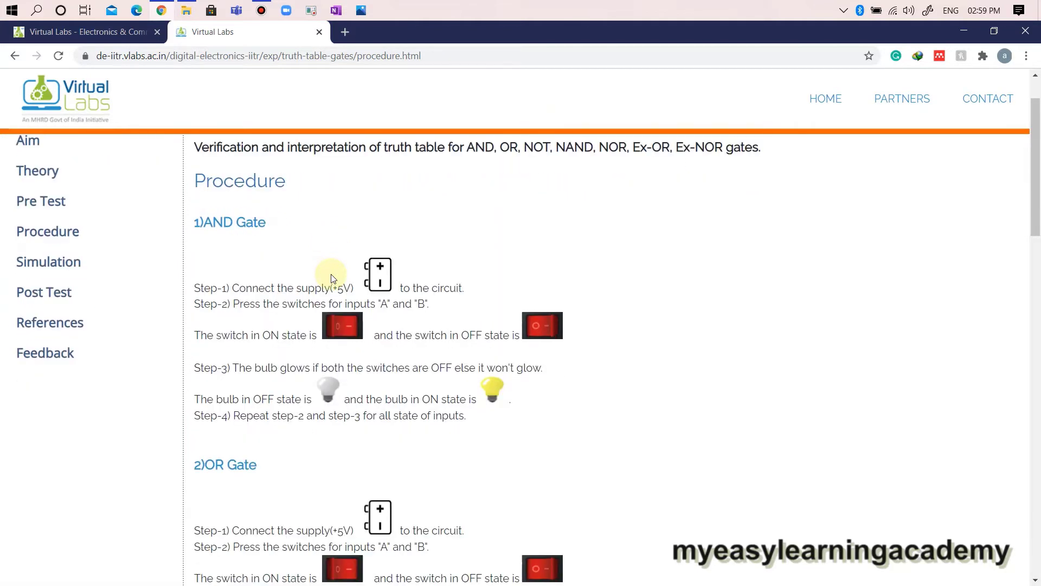
{"action": "scroll", "coordinate": [332, 276], "scroll_direction": "down", "scroll_amount": 3}
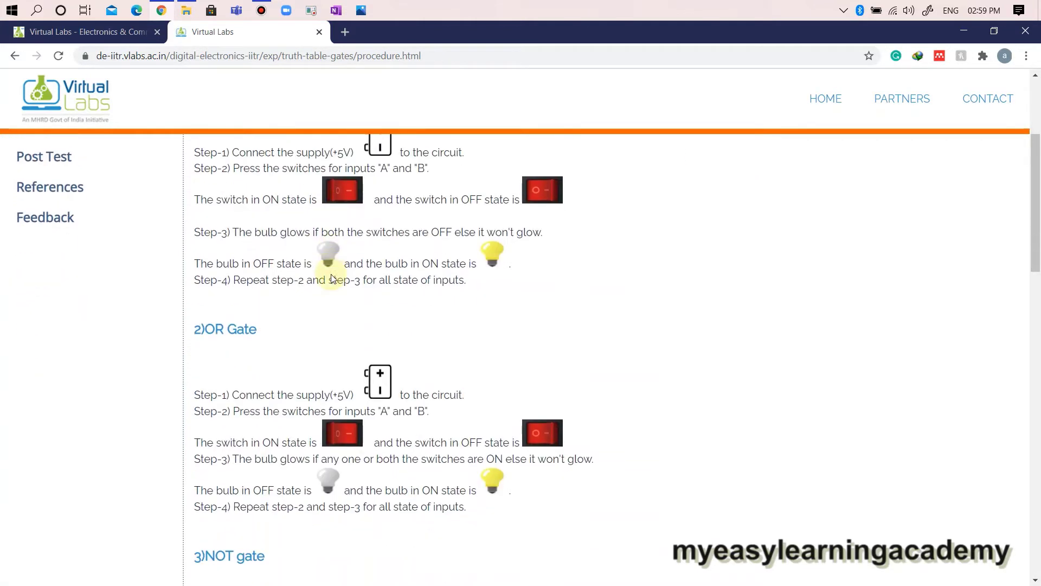
{"action": "scroll", "coordinate": [332, 274], "scroll_direction": "down", "scroll_amount": 2}
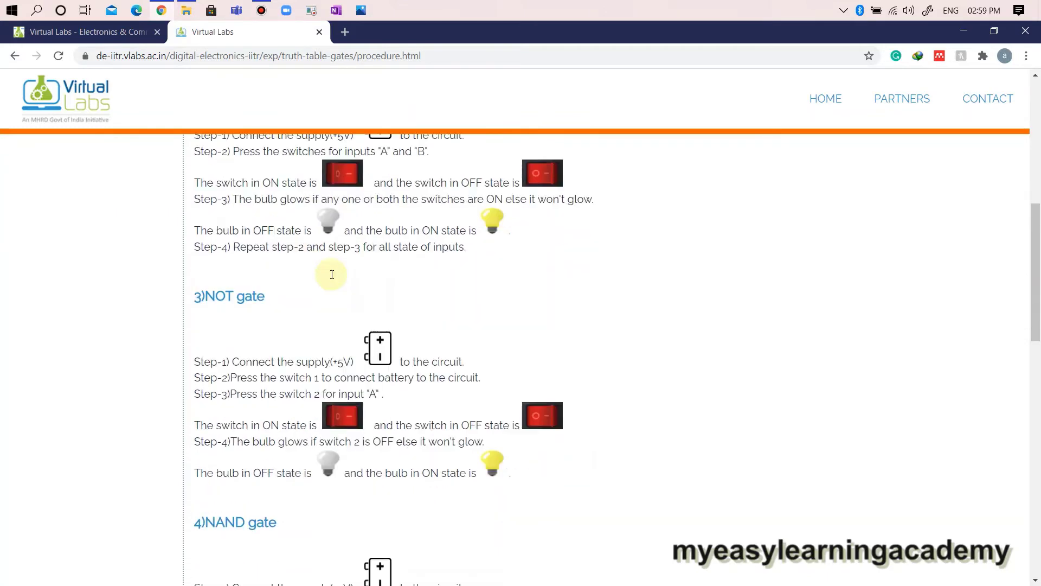
{"action": "scroll", "coordinate": [332, 277], "scroll_direction": "up", "scroll_amount": 5}
{"action": "scroll", "coordinate": [332, 277], "scroll_direction": "down", "scroll_amount": 12}
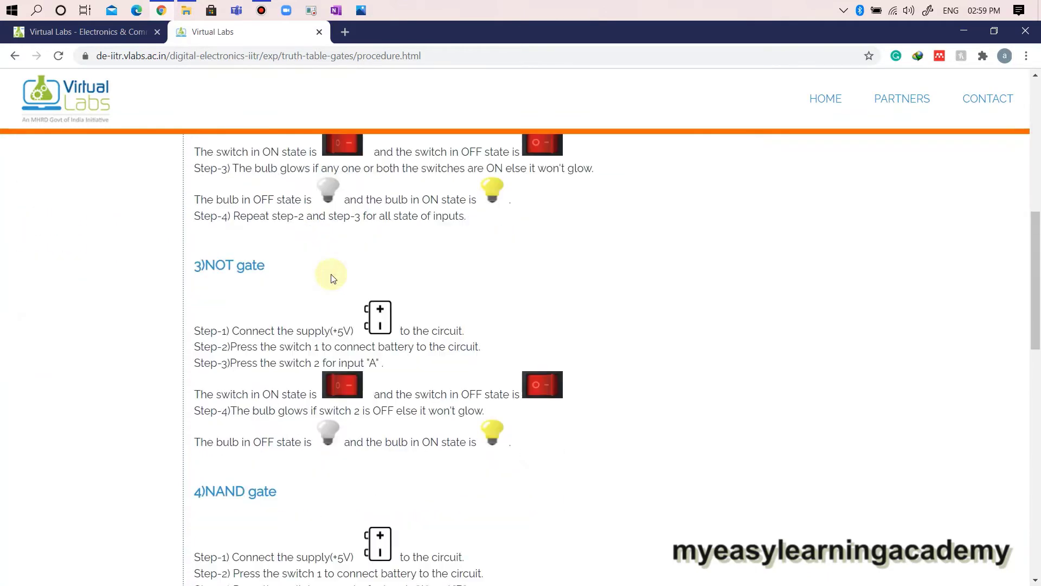
{"action": "scroll", "coordinate": [333, 277], "scroll_direction": "down", "scroll_amount": 5}
{"action": "scroll", "coordinate": [333, 277], "scroll_direction": "up", "scroll_amount": 15}
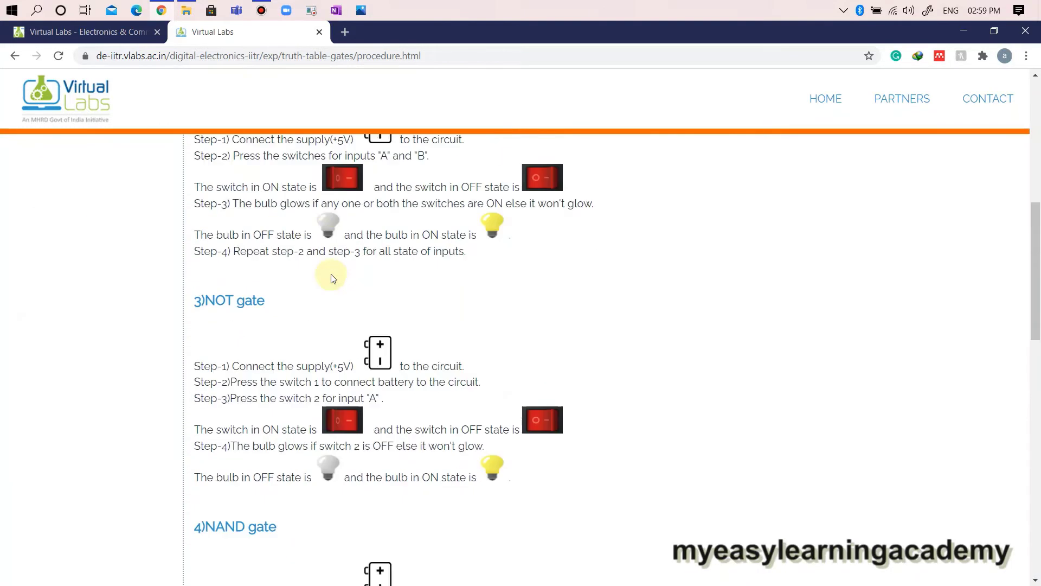
Go to the Simulation page and launch the AND Gate simulator
{"action": "left_click", "coordinate": [47, 330]}
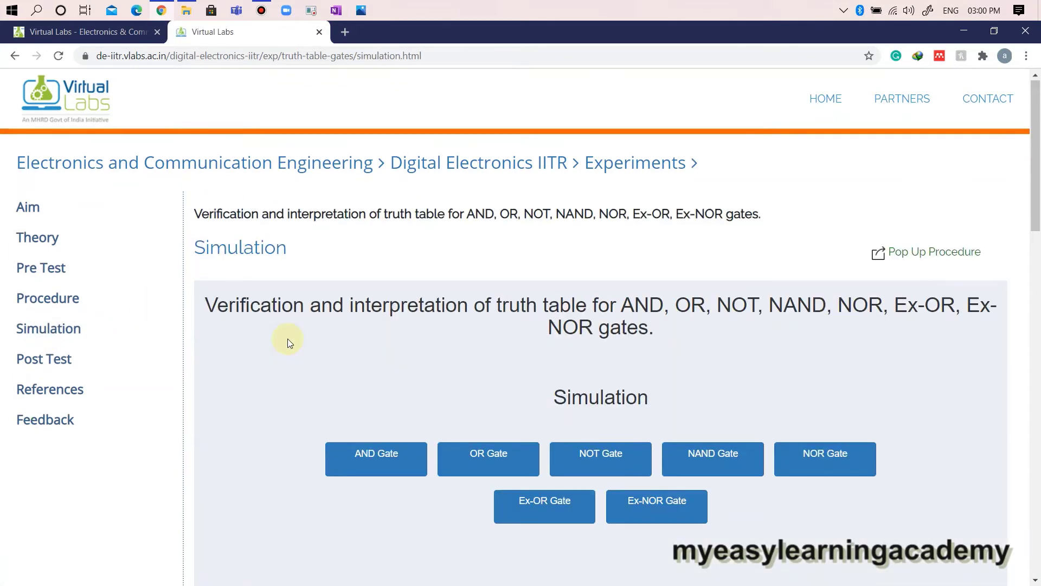
{"action": "scroll", "coordinate": [287, 339], "scroll_direction": "down", "scroll_amount": 2}
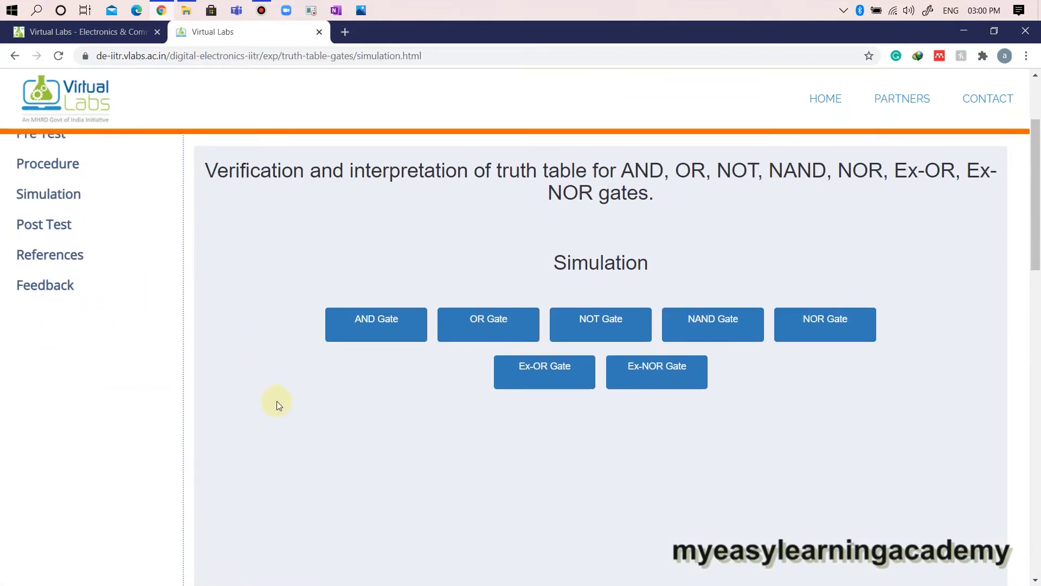
{"action": "left_click", "coordinate": [366, 323]}
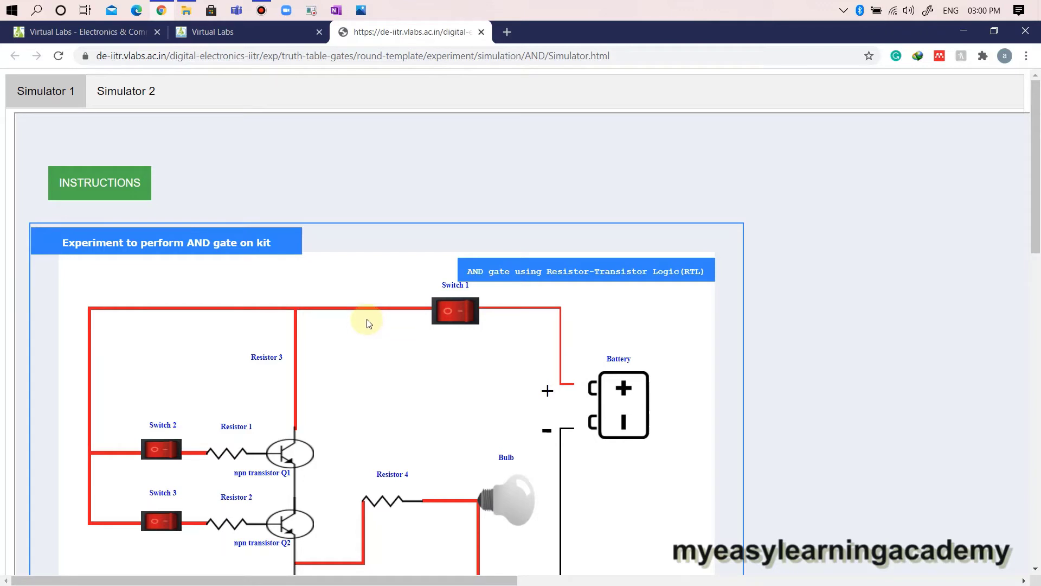
View and close the instructions, then connect the battery to the circuit
{"action": "left_click", "coordinate": [111, 185]}
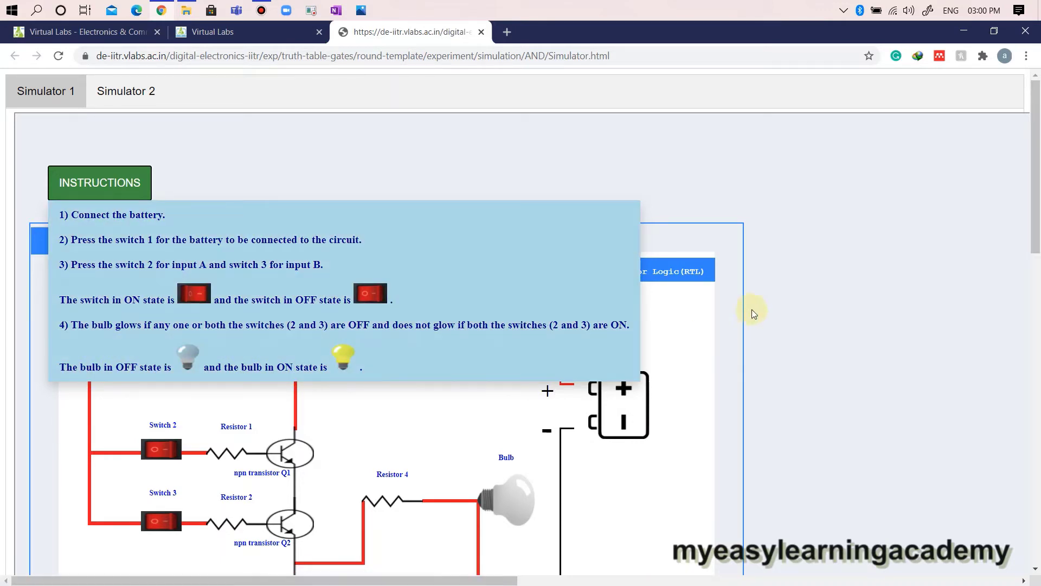
{"action": "left_click", "coordinate": [82, 191]}
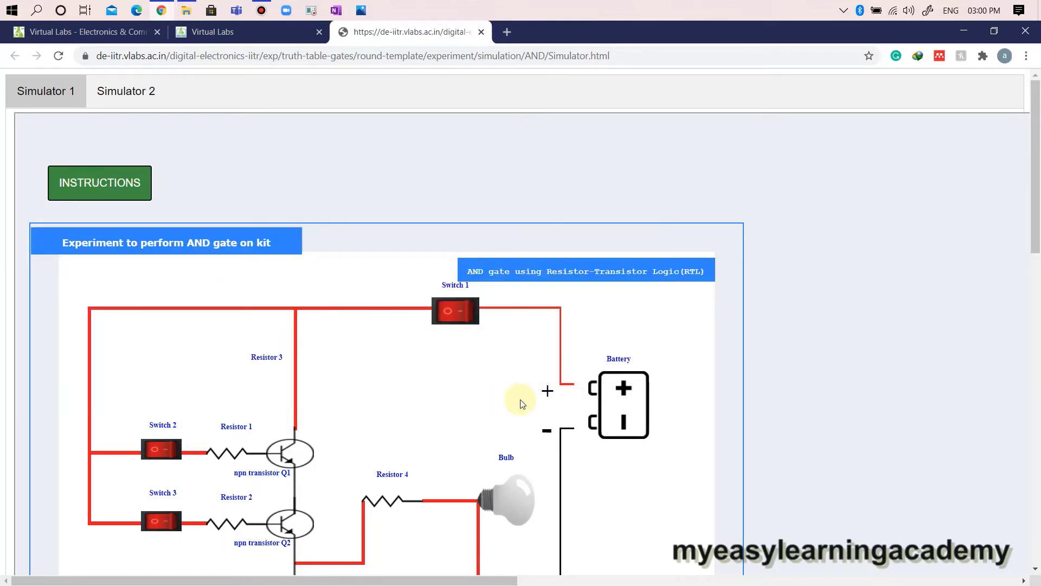
{"action": "left_click", "coordinate": [624, 413]}
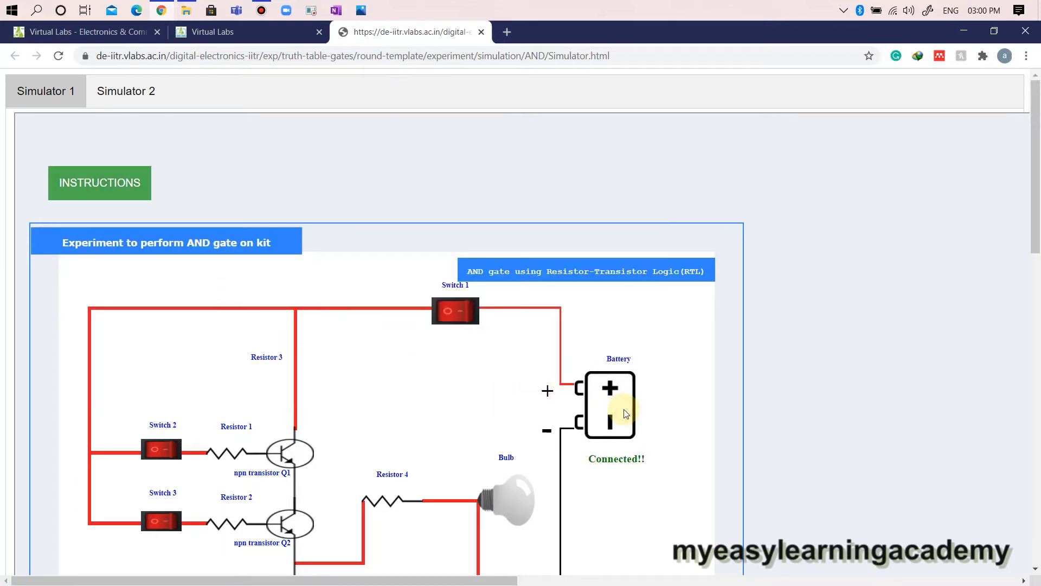
{"action": "scroll", "coordinate": [624, 413], "scroll_direction": "down", "scroll_amount": 1}
Turn on Switches 1, 2 and 3 so every wire turns green and the bulb glows
{"action": "left_click", "coordinate": [467, 247]}
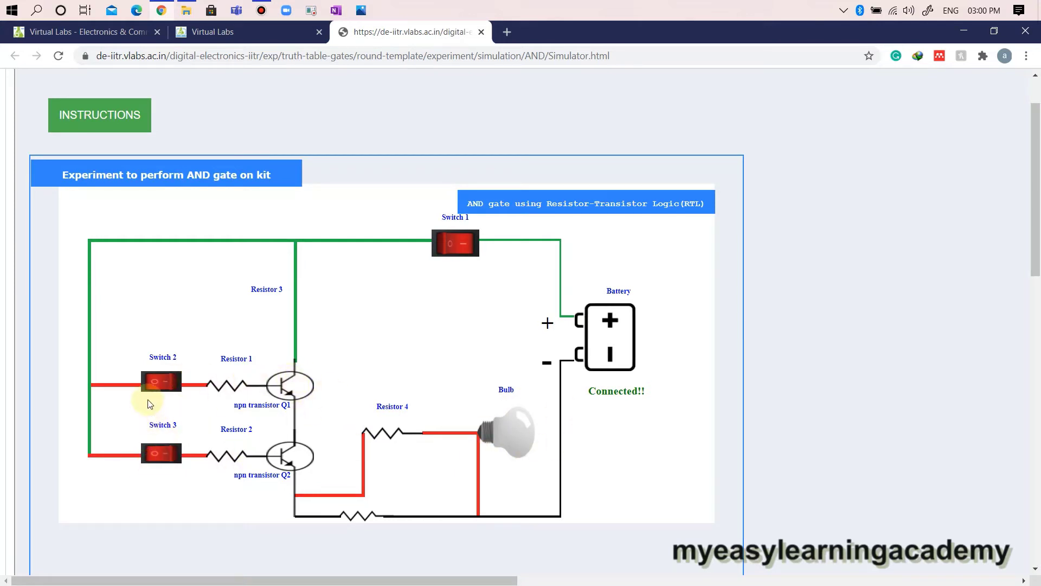
{"action": "left_click", "coordinate": [167, 380]}
{"action": "left_click", "coordinate": [170, 454]}
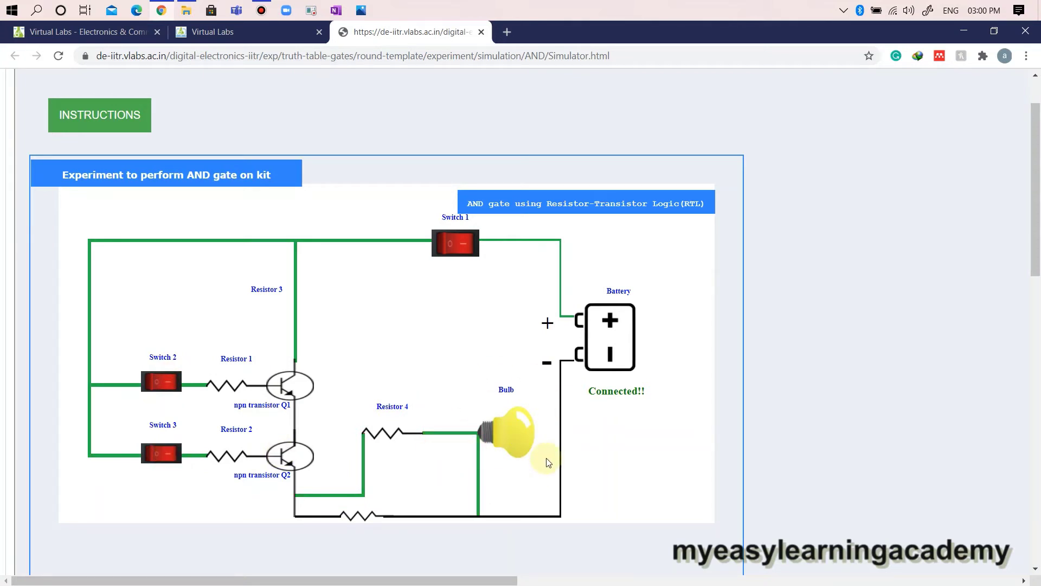
{"action": "scroll", "coordinate": [299, 275], "scroll_direction": "down", "scroll_amount": 4}
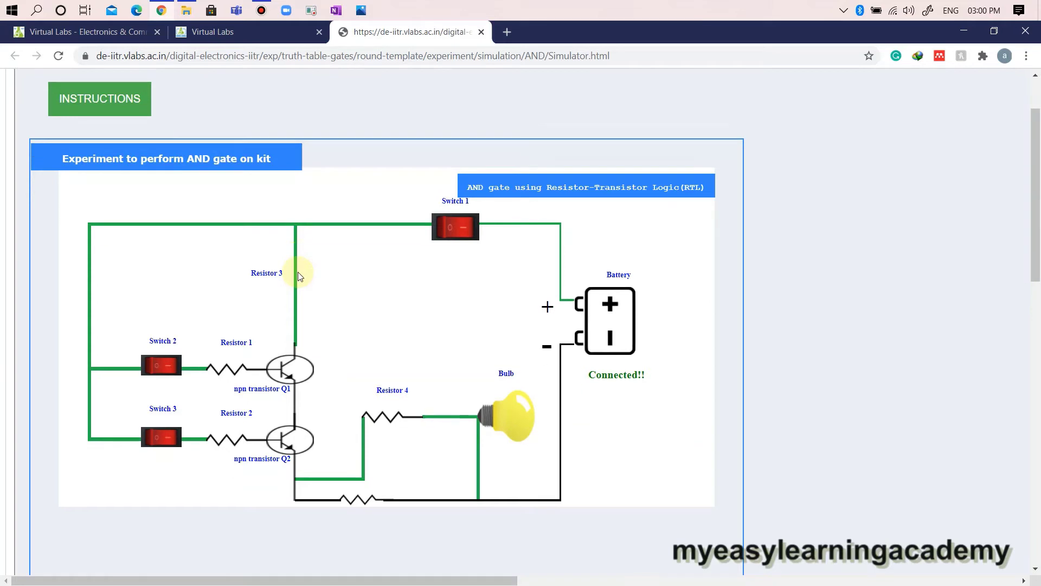
{"action": "scroll", "coordinate": [299, 275], "scroll_direction": "up", "scroll_amount": 5}
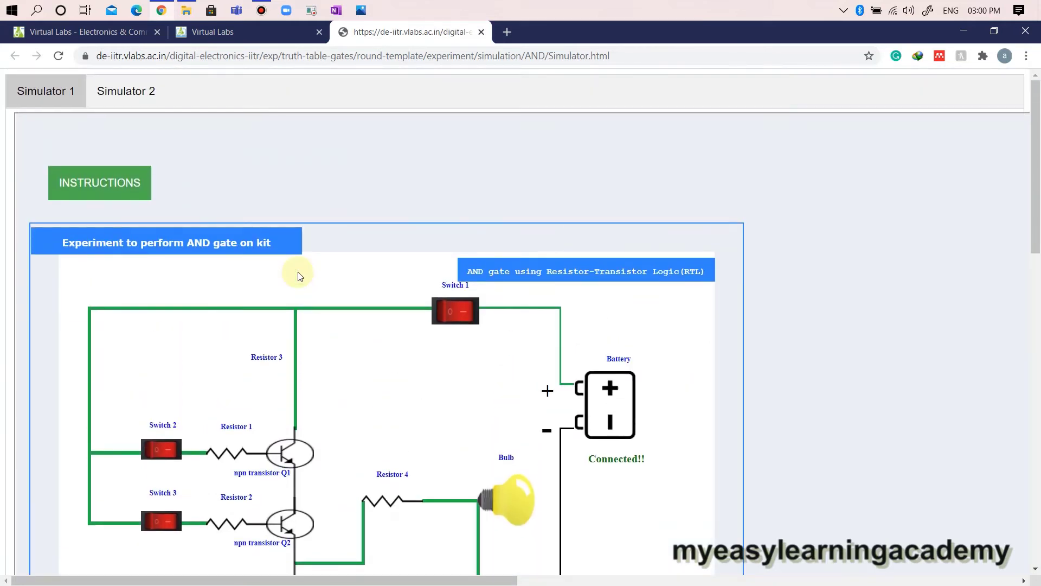
{"action": "left_click", "coordinate": [120, 90]}
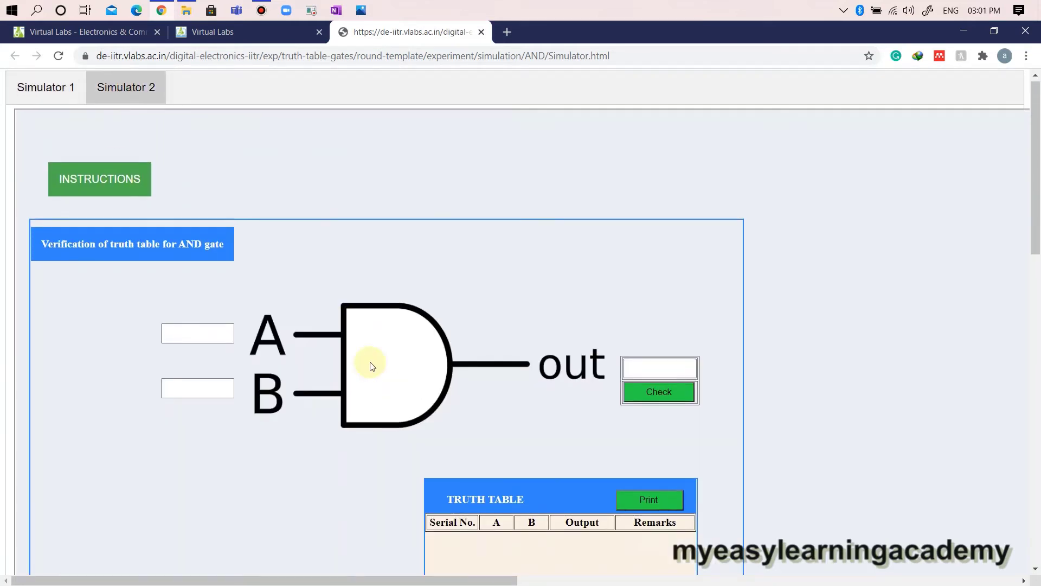
Enter truth-table row A=0, B=0 with output 0 and check it
{"action": "scroll", "coordinate": [372, 365], "scroll_direction": "down", "scroll_amount": 1}
{"action": "left_click", "coordinate": [218, 270]}
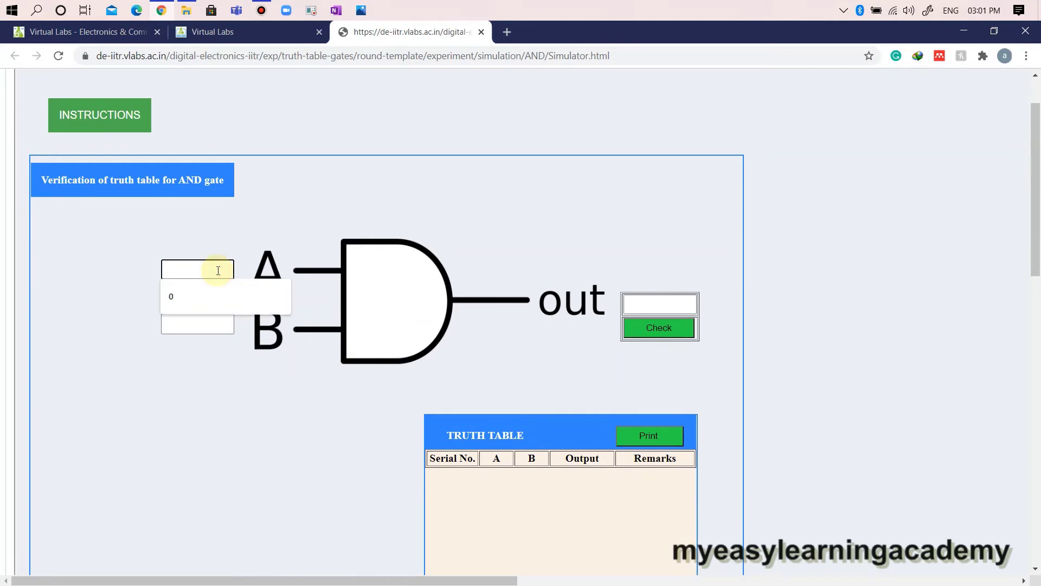
{"action": "left_click", "coordinate": [237, 291]}
{"action": "left_click", "coordinate": [200, 324]}
{"action": "left_click", "coordinate": [197, 349]}
{"action": "left_click", "coordinate": [651, 303]}
{"action": "left_click", "coordinate": [646, 327]}
{"action": "left_click", "coordinate": [656, 327]}
Add and check rows A=0, B=1 → 0 and A=1, B=0 → 0
{"action": "scroll", "coordinate": [650, 333], "scroll_direction": "down", "scroll_amount": 1}
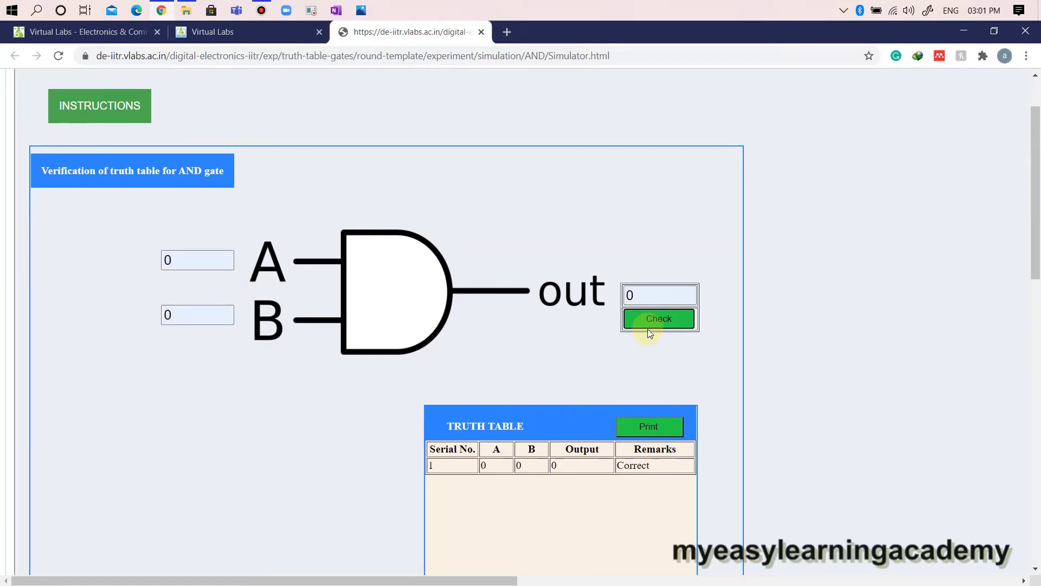
{"action": "double_click", "coordinate": [179, 258]}
{"action": "type", "text": "1"}
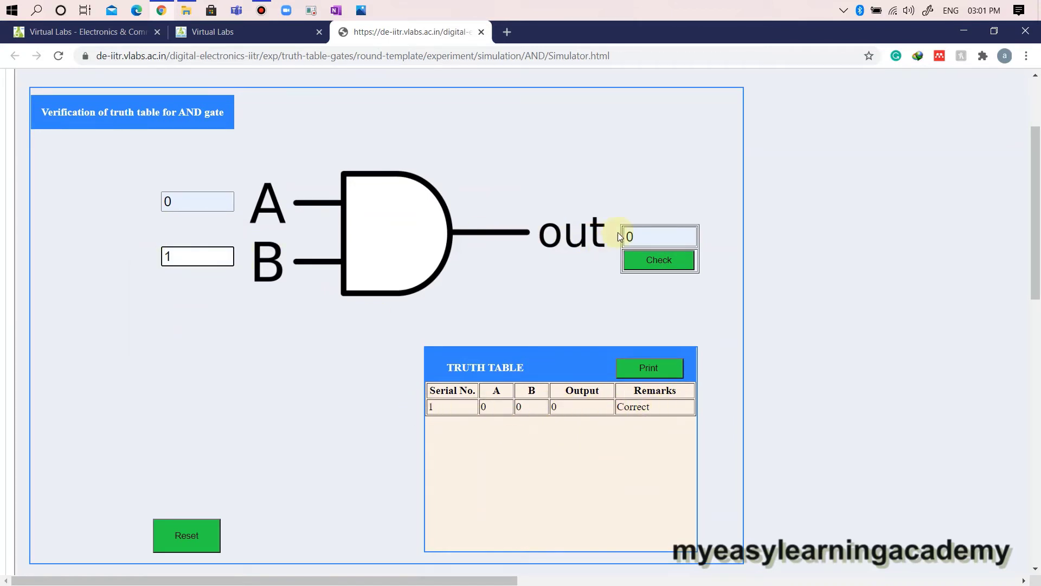
{"action": "left_click", "coordinate": [654, 260]}
{"action": "double_click", "coordinate": [172, 204]}
{"action": "type", "text": "1"}
{"action": "double_click", "coordinate": [167, 256]}
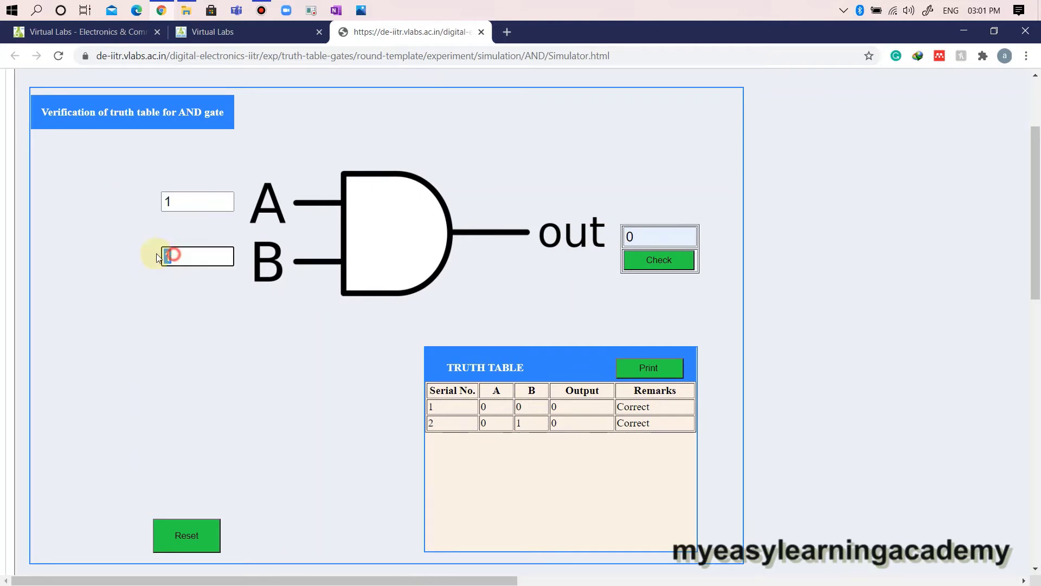
{"action": "type", "text": "0"}
{"action": "left_click", "coordinate": [651, 266]}
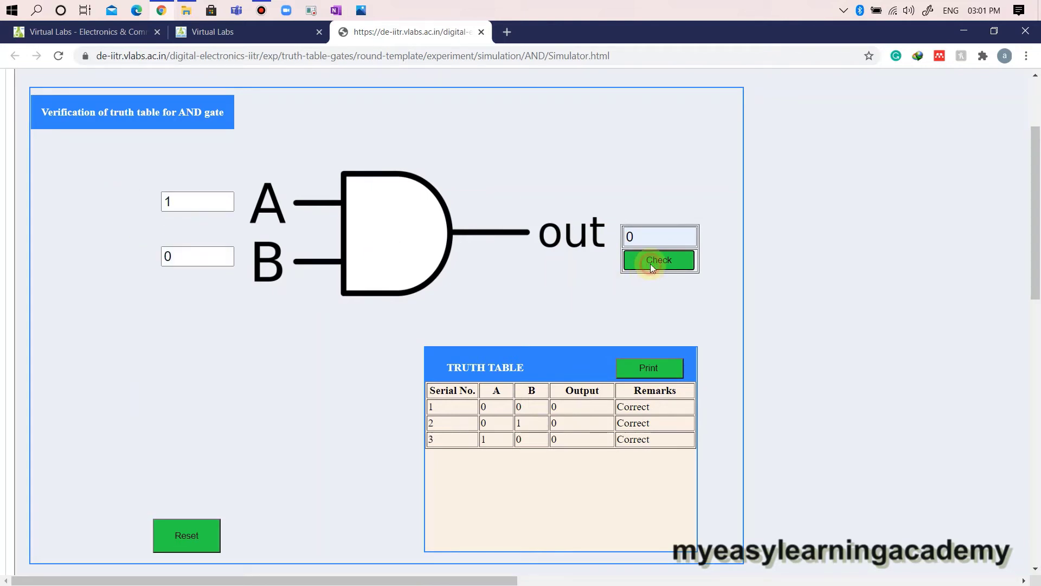
Enter the final row A=1, B=1 with output 1
{"action": "double_click", "coordinate": [181, 205]}
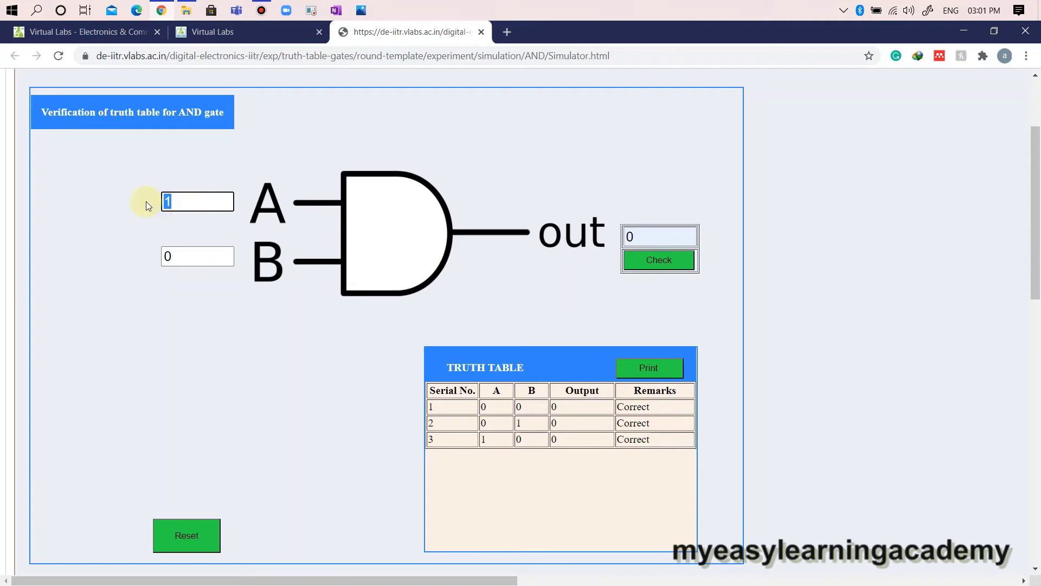
{"action": "double_click", "coordinate": [189, 256]}
{"action": "type", "text": "1"}
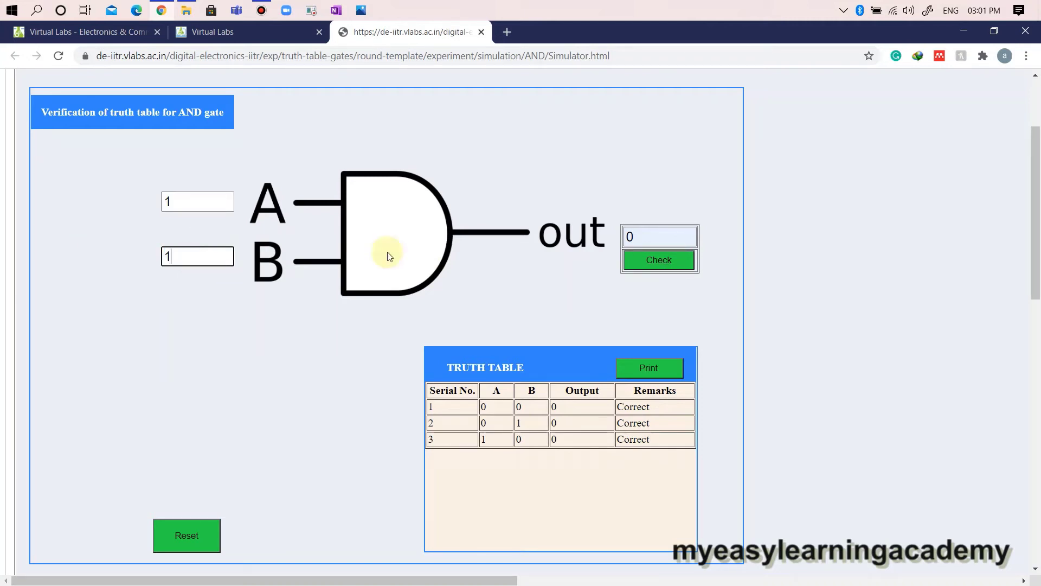
{"action": "double_click", "coordinate": [640, 237]}
{"action": "type", "text": "1"}
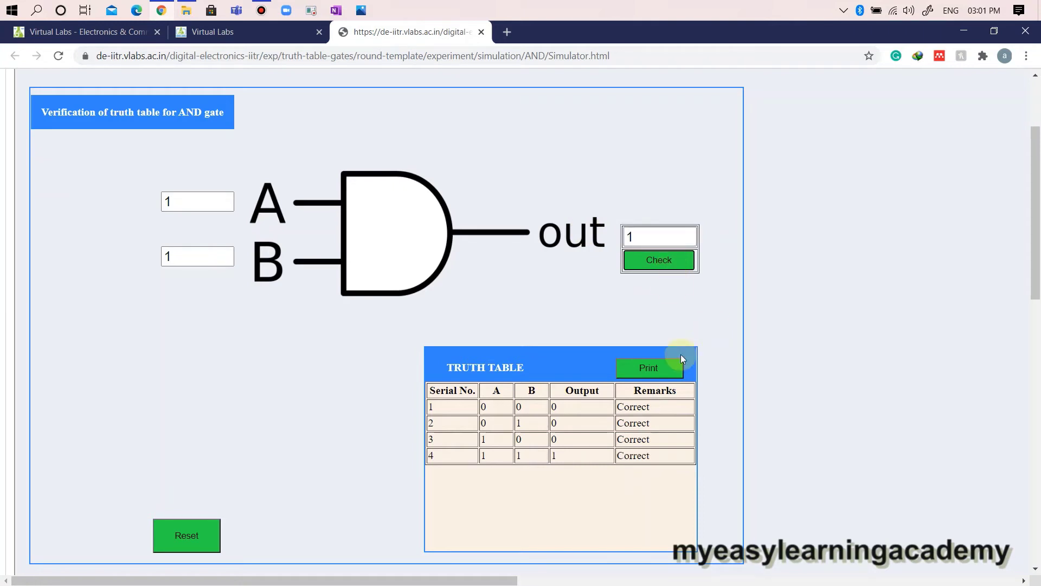
Print the completed truth-table page to a PDF named 'Simulator' on the Desktop
{"action": "left_click", "coordinate": [640, 367]}
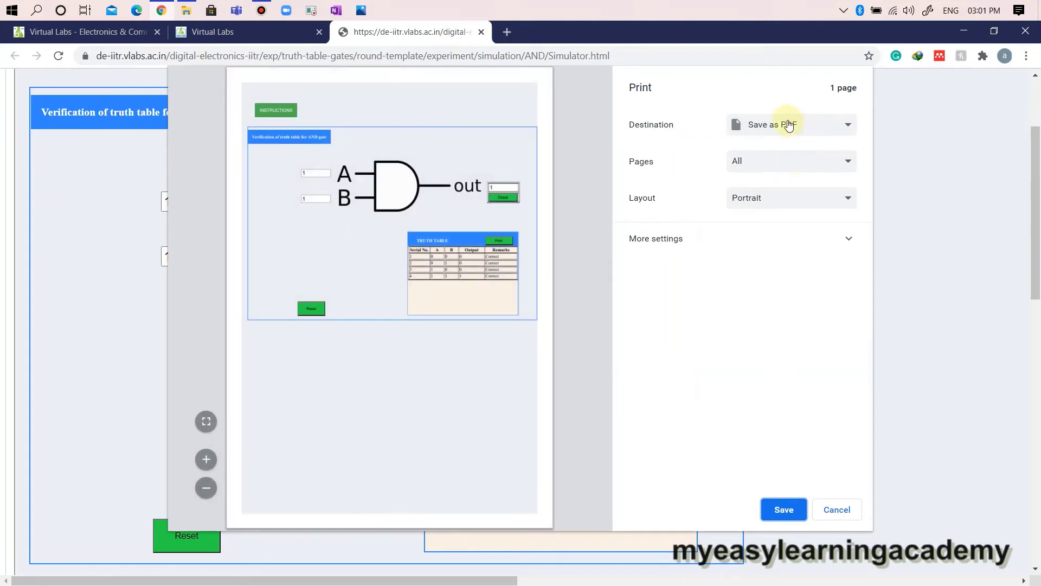
{"action": "left_click", "coordinate": [784, 510]}
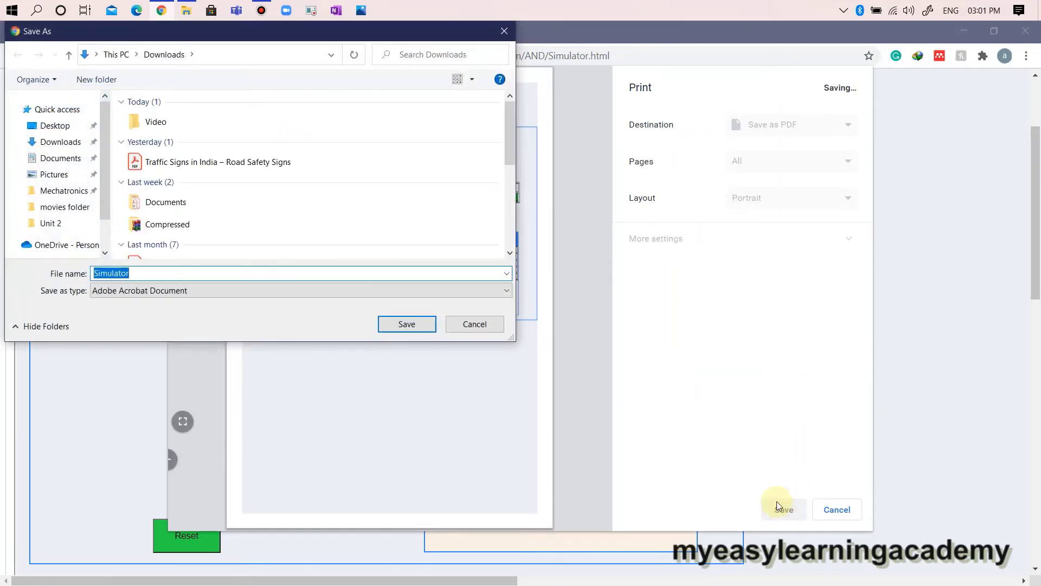
{"action": "left_click", "coordinate": [46, 129]}
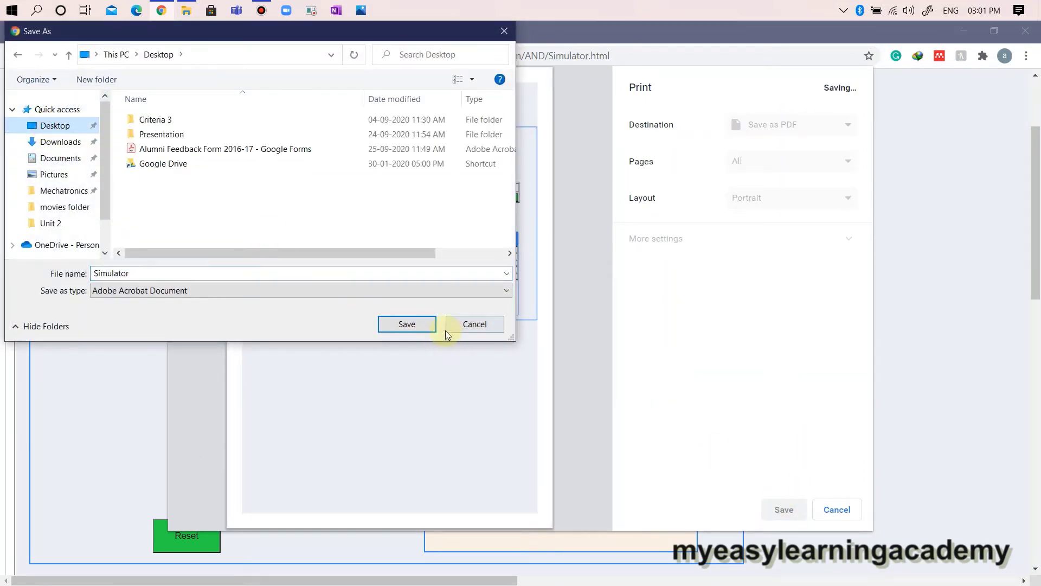
{"action": "left_click", "coordinate": [410, 324]}
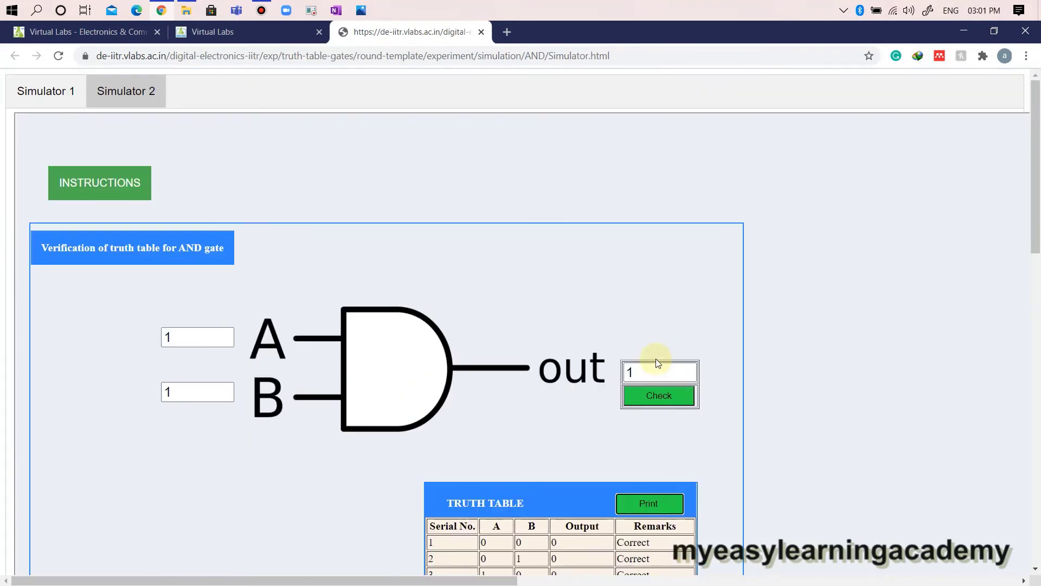